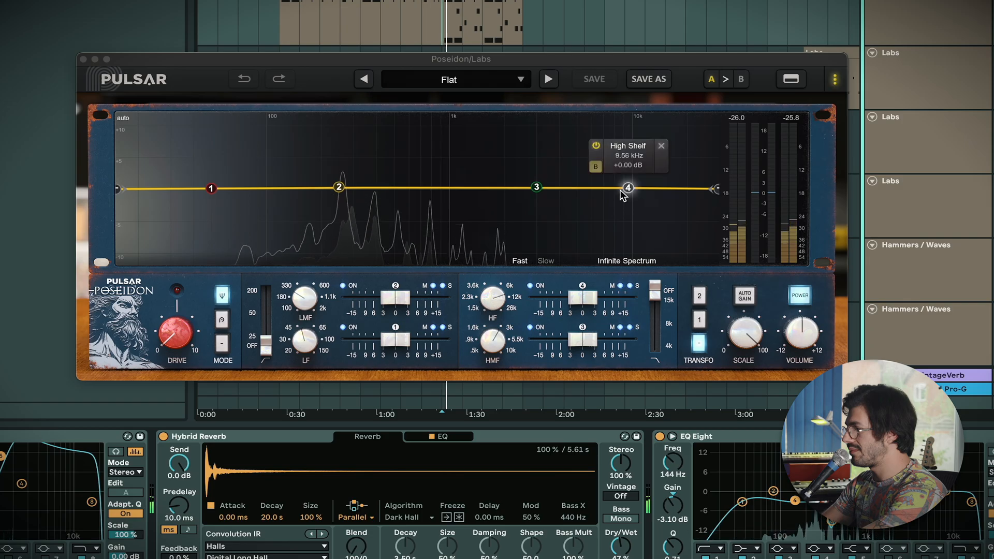
# Try a high-shelf boost of +5.14 dB at 1.94 kHz, audition it on the side channel only, and flatten the band.
pyautogui.moveTo(628, 193); pyautogui.dragTo(501, 167)
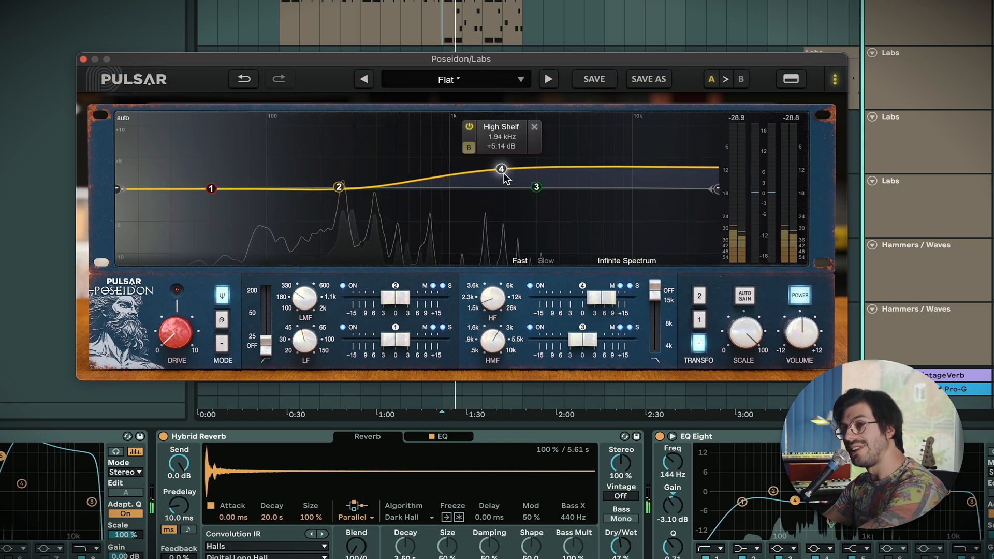
pyautogui.click(469, 148)
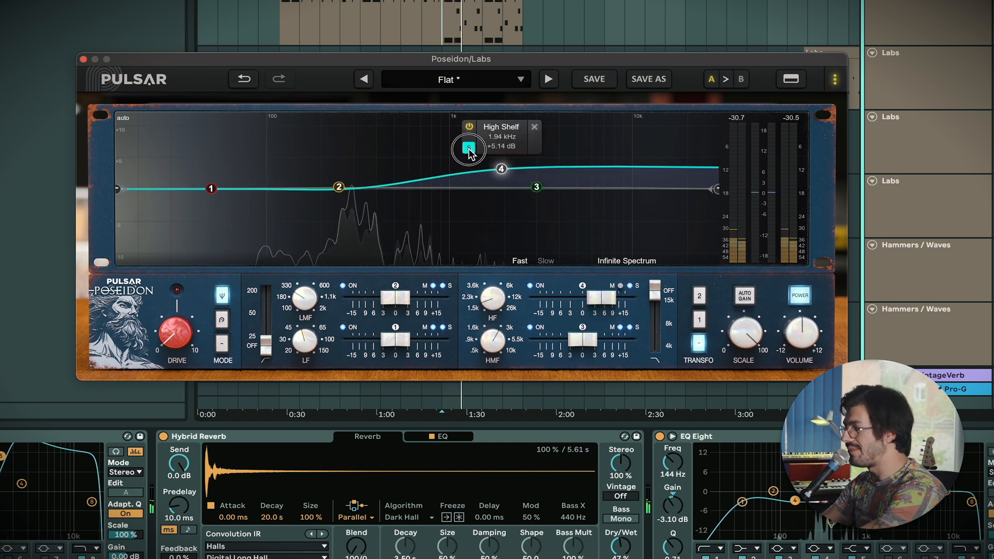
pyautogui.click(469, 149)
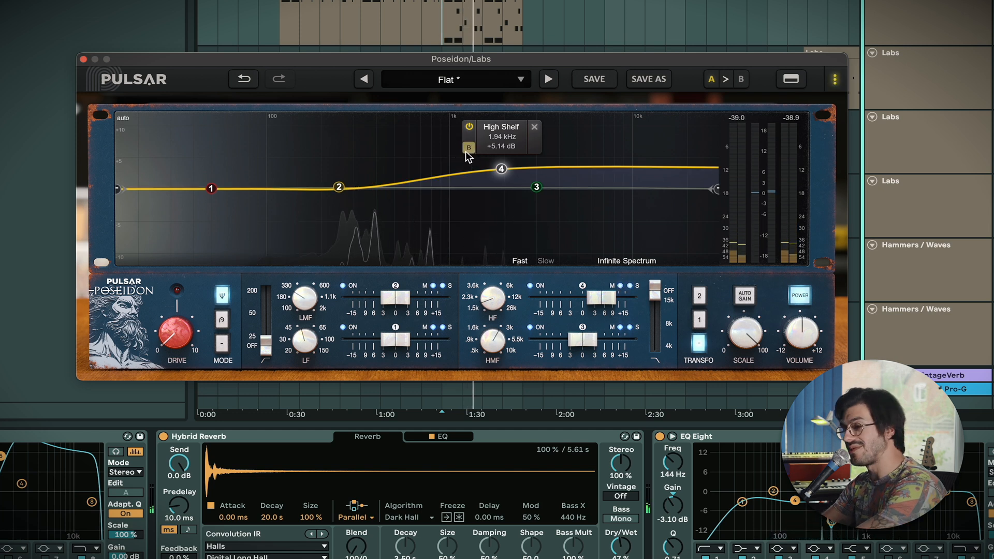
pyautogui.moveTo(503, 169); pyautogui.dragTo(525, 187)
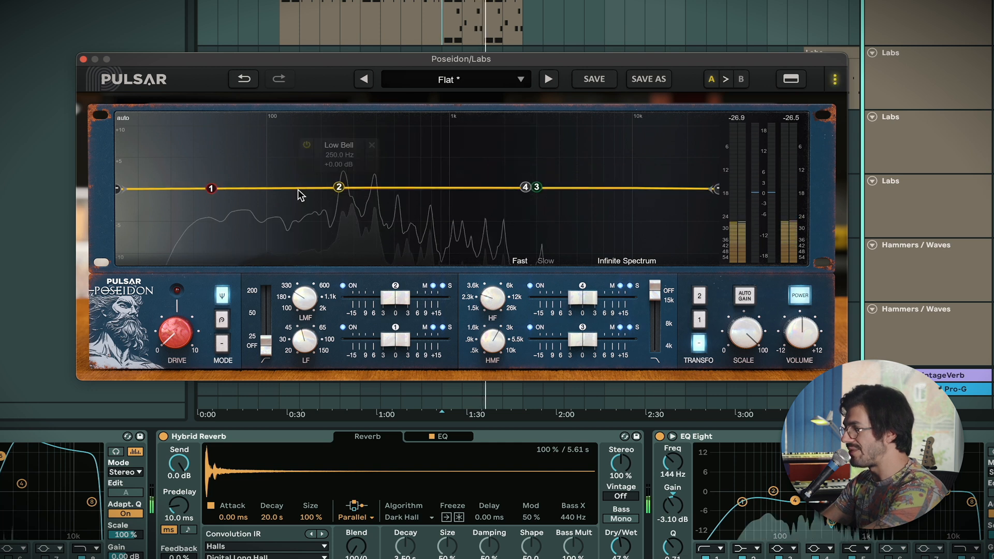
# Cut the low bell by 10.4 dB at 100 Hz and restrict it to the mid channel.
pyautogui.moveTo(337, 188); pyautogui.dragTo(267, 210)
pyautogui.click(320, 141)
pyautogui.click(321, 142)
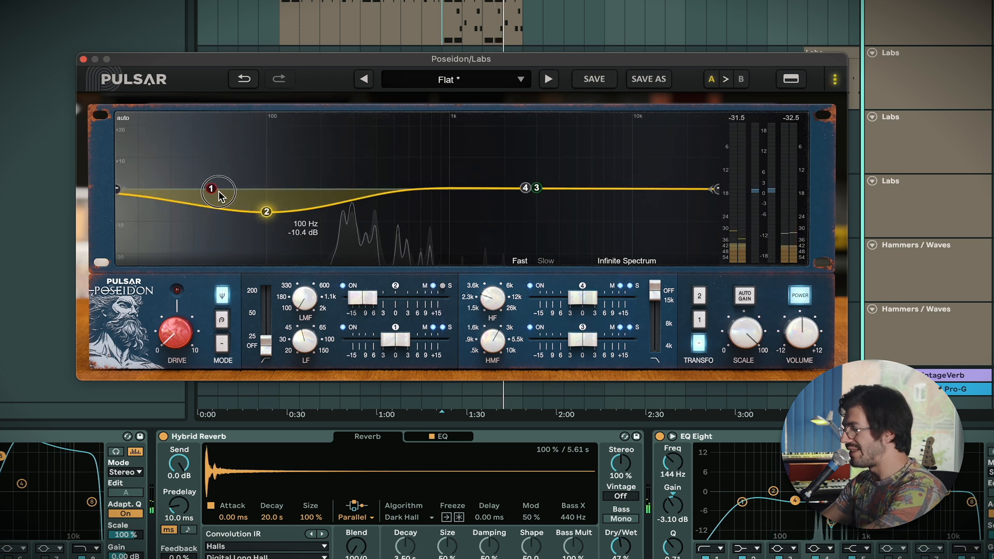
pyautogui.click(218, 190)
pyautogui.moveTo(294, 215)
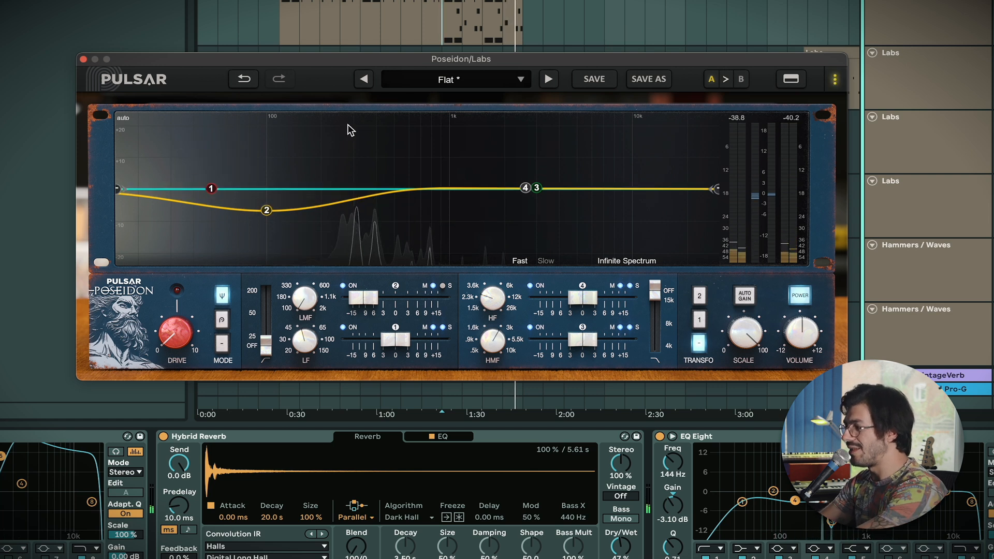
# Boost the high bell on the side channel only and compare the sound with the EQ bypassed and active.
pyautogui.moveTo(538, 188)
pyautogui.mouseDown()
pyautogui.moveTo(539, 174)
pyautogui.moveTo(468, 155)
pyautogui.moveTo(539, 149)
pyautogui.moveTo(538, 176)
pyautogui.mouseUp()
pyautogui.click(500, 155)
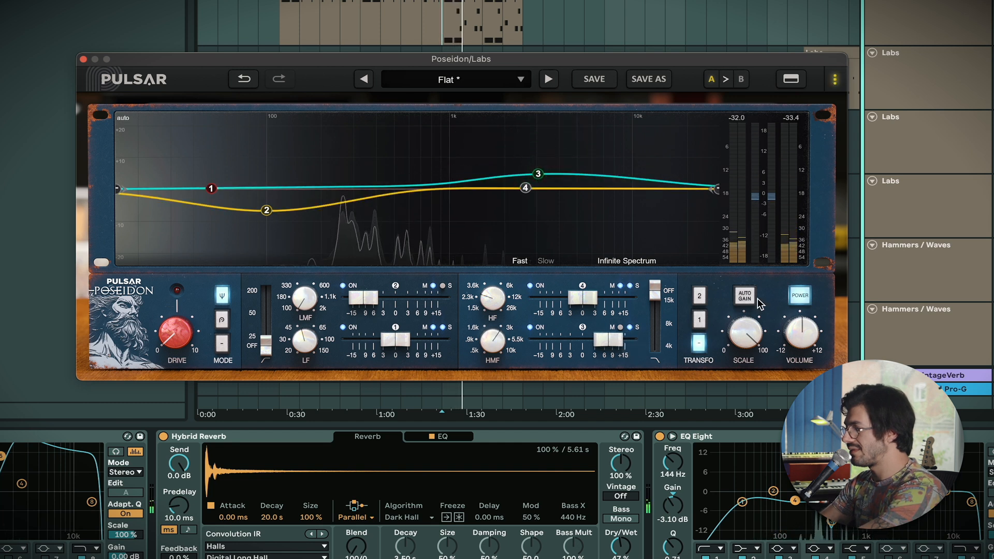
pyautogui.click(801, 301)
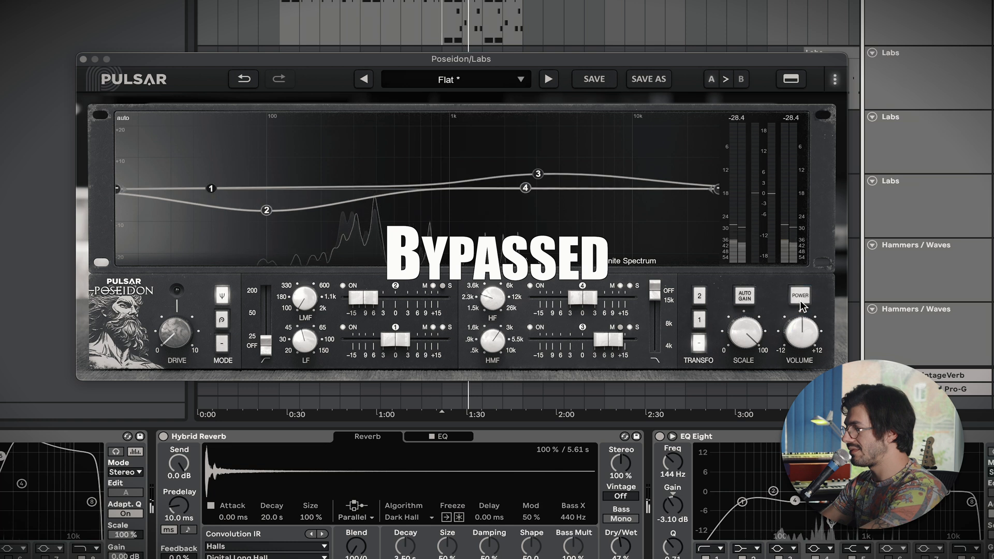
pyautogui.click(800, 300)
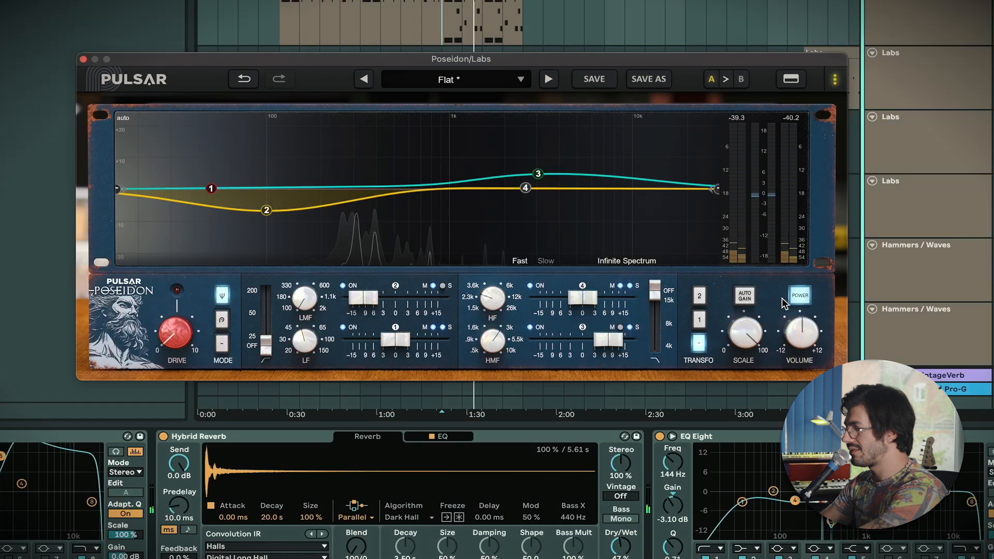
pyautogui.click(800, 297)
pyautogui.click(801, 298)
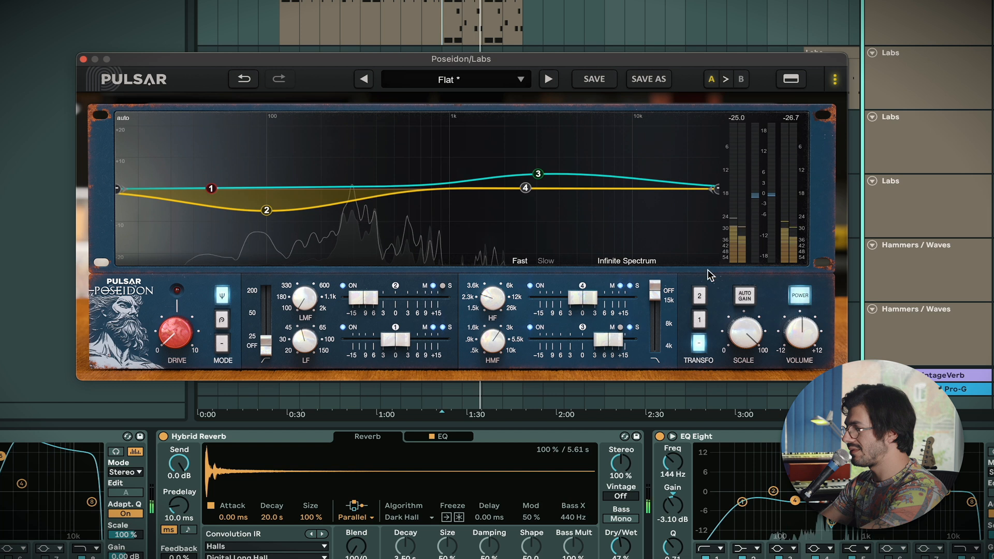
# Shift the side-channel high bell's frequency and reduce its boost to +2.97 dB at 2.52 kHz.
pyautogui.moveTo(542, 175)
pyautogui.mouseDown()
pyautogui.moveTo(510, 175)
pyautogui.moveTo(524, 176)
pyautogui.mouseUp()
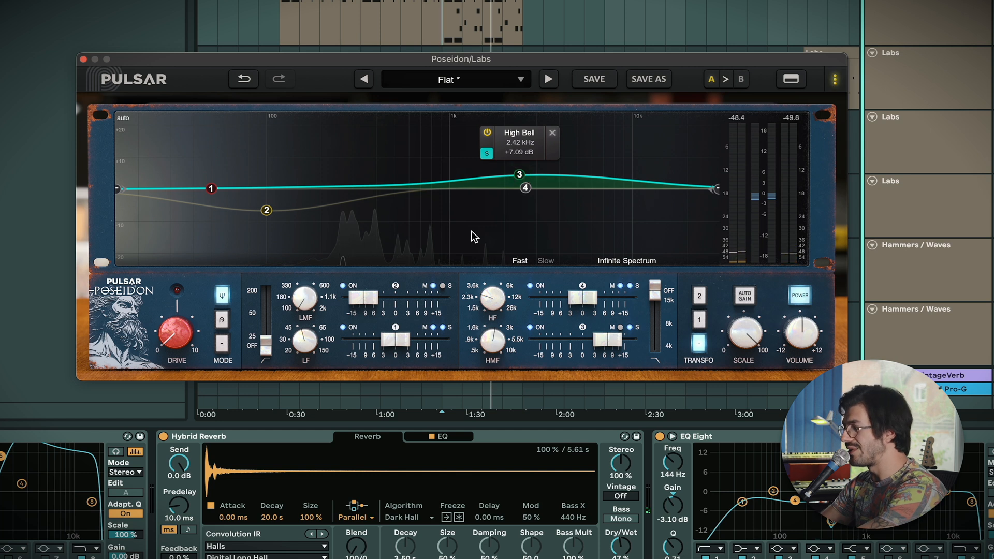
pyautogui.hscroll(-5, 86, 462)
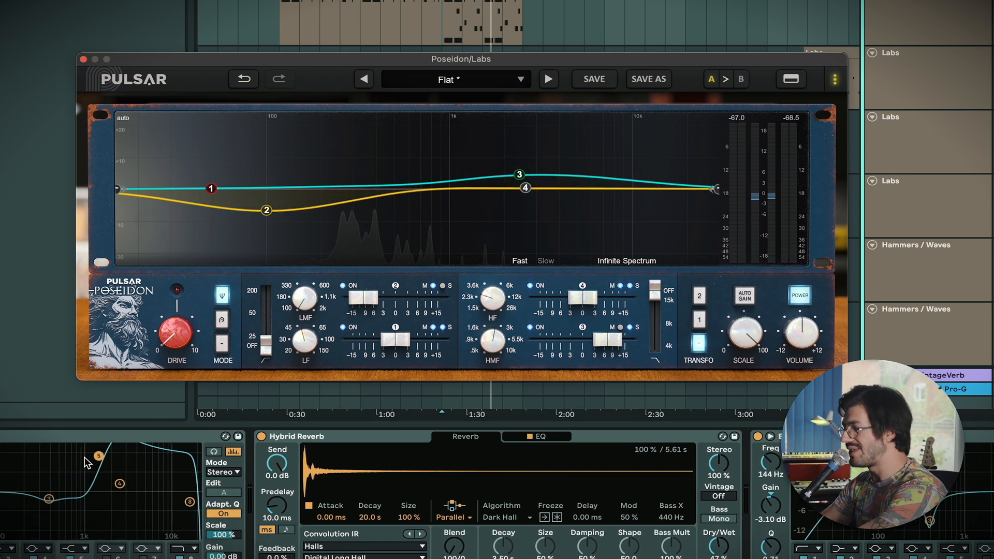
pyautogui.hscroll(-2, 91, 465)
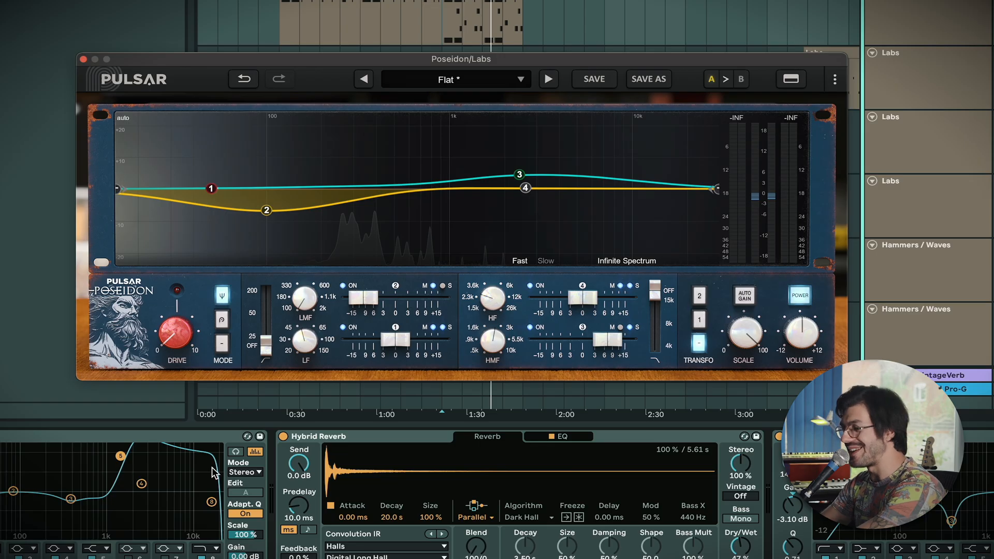
pyautogui.hscroll(8, 214, 473)
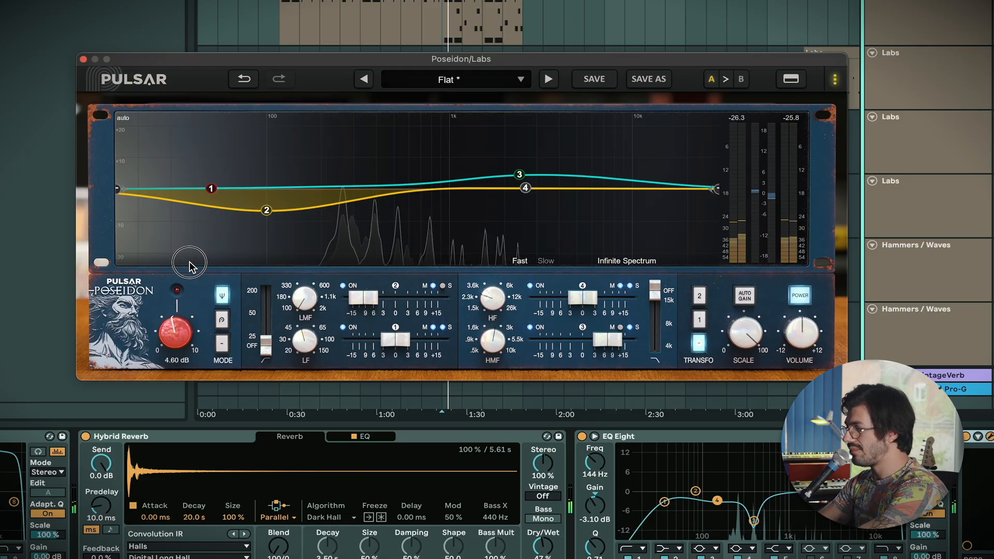
pyautogui.moveTo(519, 174); pyautogui.dragTo(523, 187)
# Set up the saturation with Pulsar mode, transformer 1 and the Drive at 9.05 dB.
pyautogui.moveTo(176, 333); pyautogui.dragTo(194, 274)
pyautogui.click(226, 319)
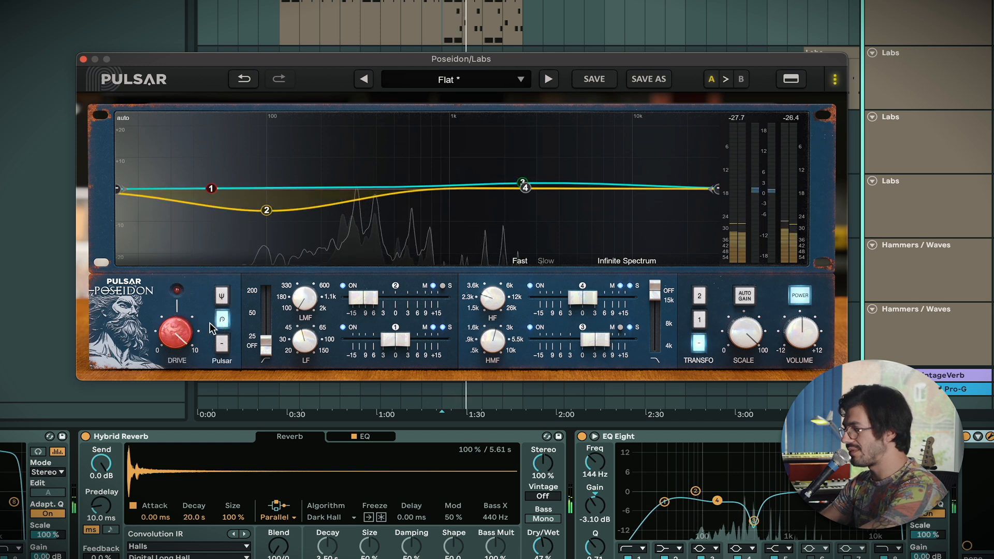
pyautogui.click(702, 317)
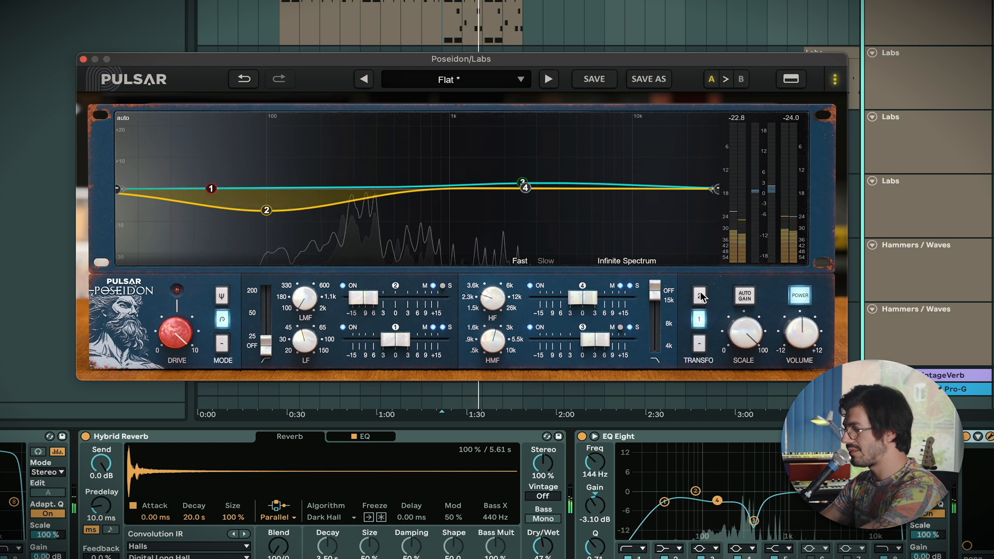
pyautogui.click(700, 296)
pyautogui.click(699, 319)
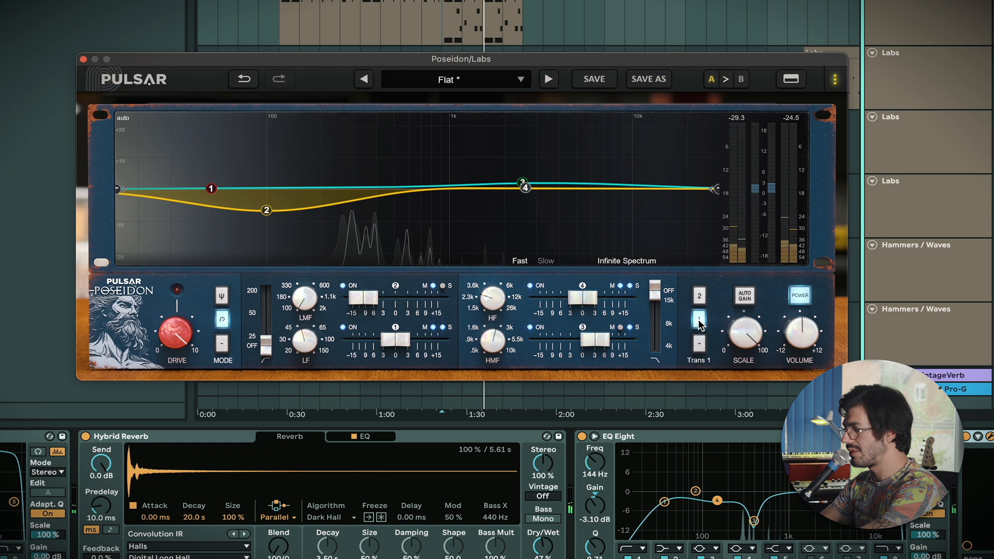
pyautogui.moveTo(176, 329); pyautogui.dragTo(176, 347)
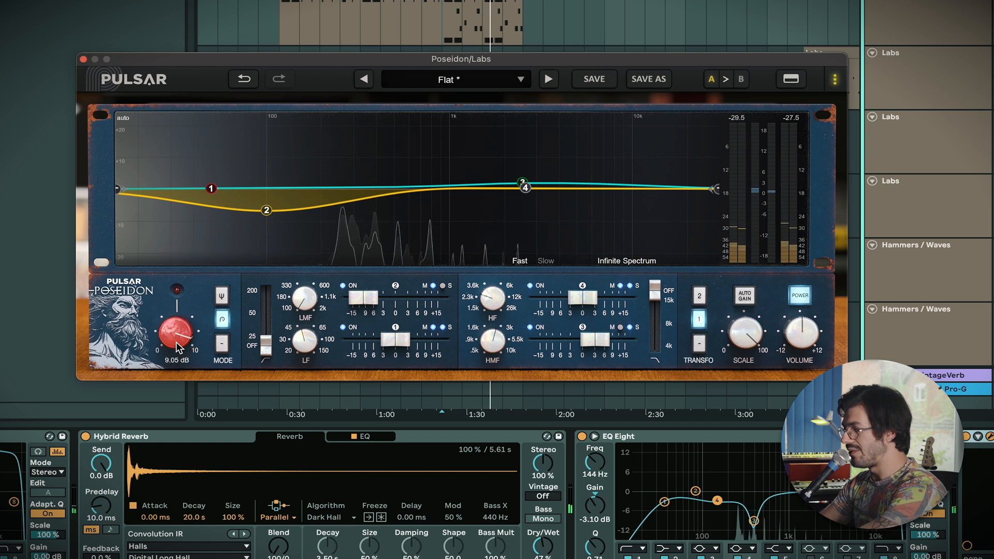
# Compare the processed sound with the bypassed signal and reset the high bell to flat.
pyautogui.click(800, 296)
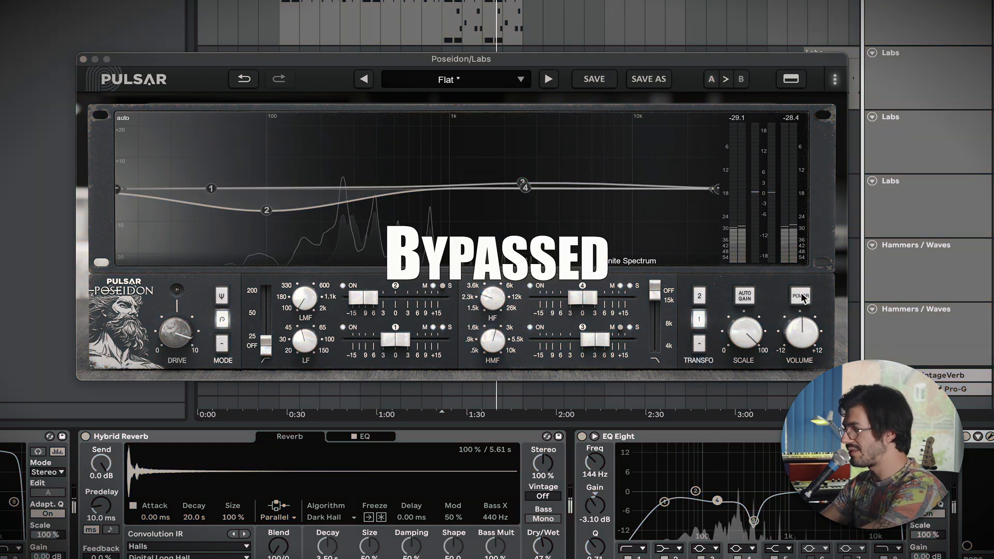
pyautogui.click(801, 295)
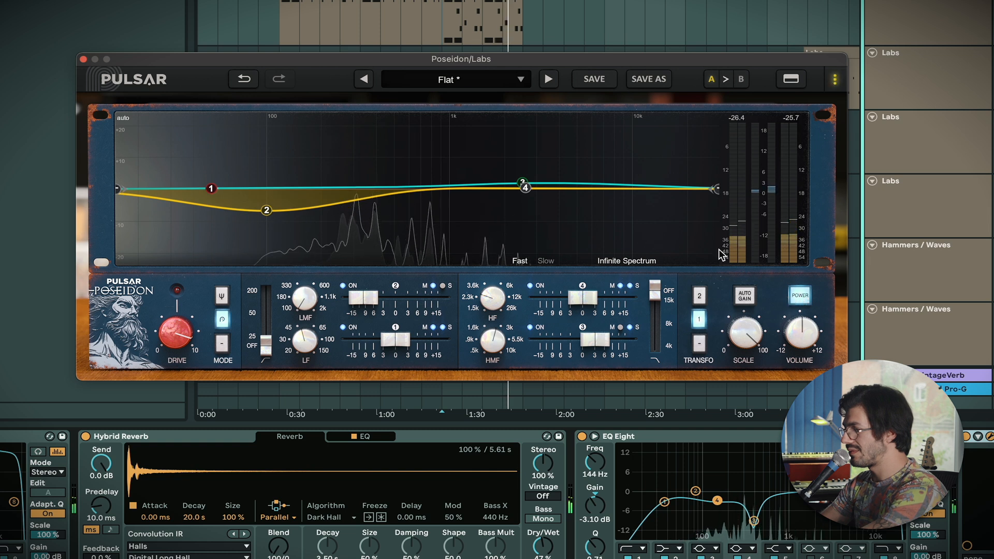
pyautogui.moveTo(525, 178)
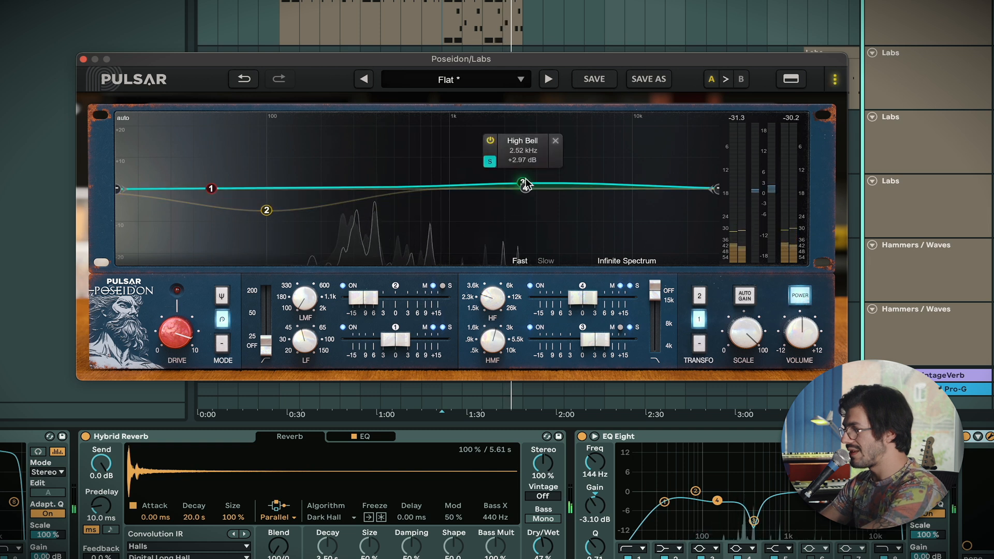
pyautogui.click(556, 140)
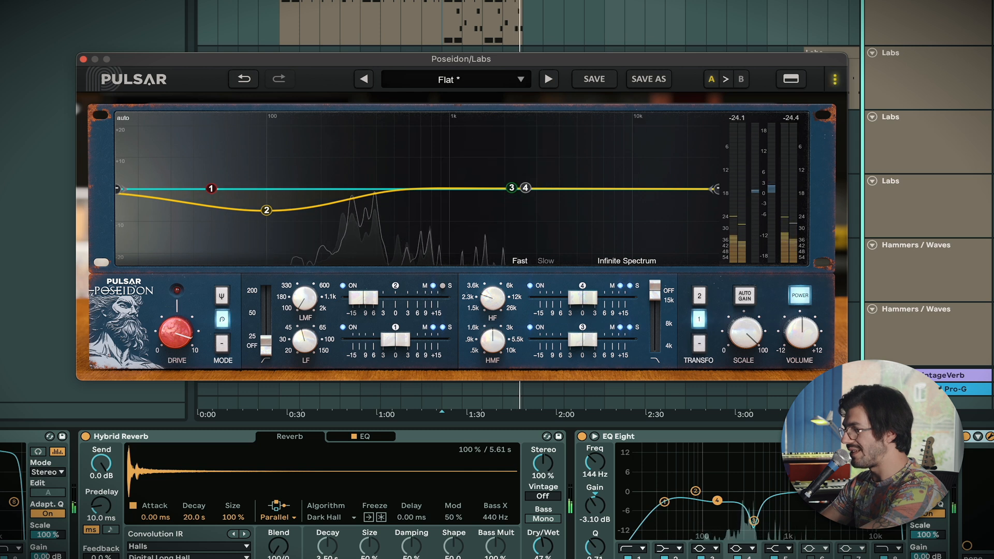
# Engage the low-pass filter at 13.95 kHz and lower its cutoff further.
pyautogui.hscroll(-7, 498, 495)
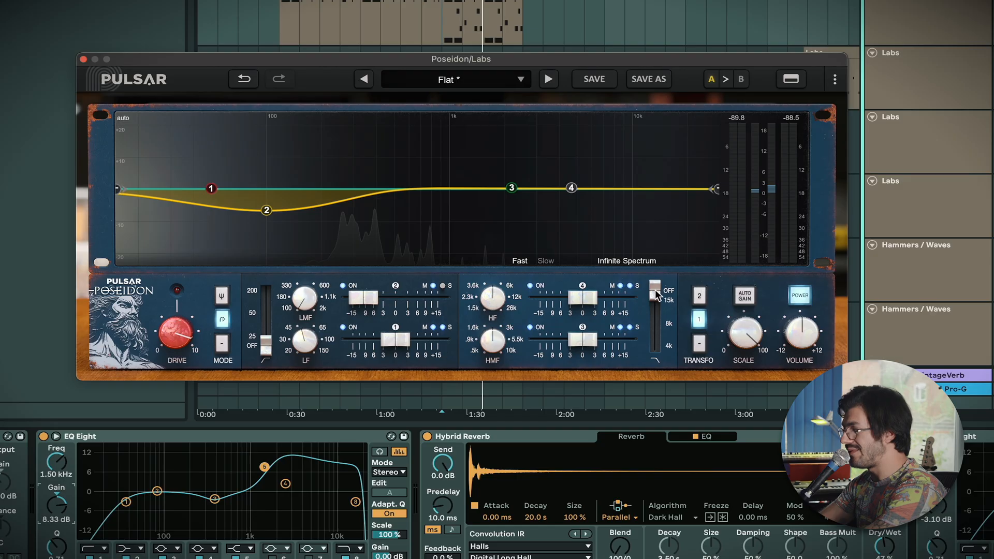
pyautogui.click(655, 303)
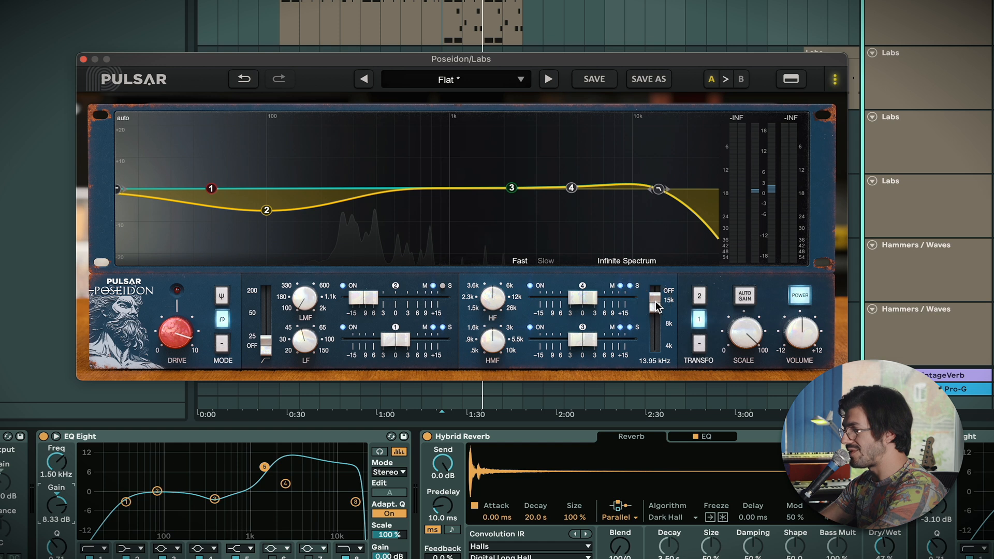
pyautogui.moveTo(655, 306)
pyautogui.mouseDown()
pyautogui.moveTo(652, 336)
pyautogui.moveTo(655, 315)
pyautogui.mouseUp()
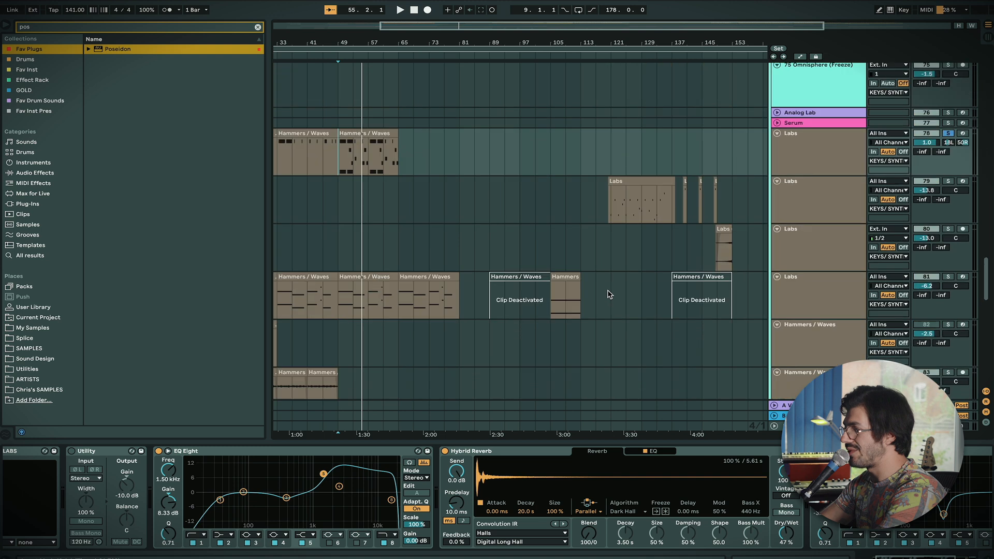
# Play the arrangement from the Sub track's Trillian clip at bar 137 with the BASS group soloed.
pyautogui.scroll(15, 609, 294)
pyautogui.scroll(-3, 608, 294)
pyautogui.hscroll(4, 609, 293)
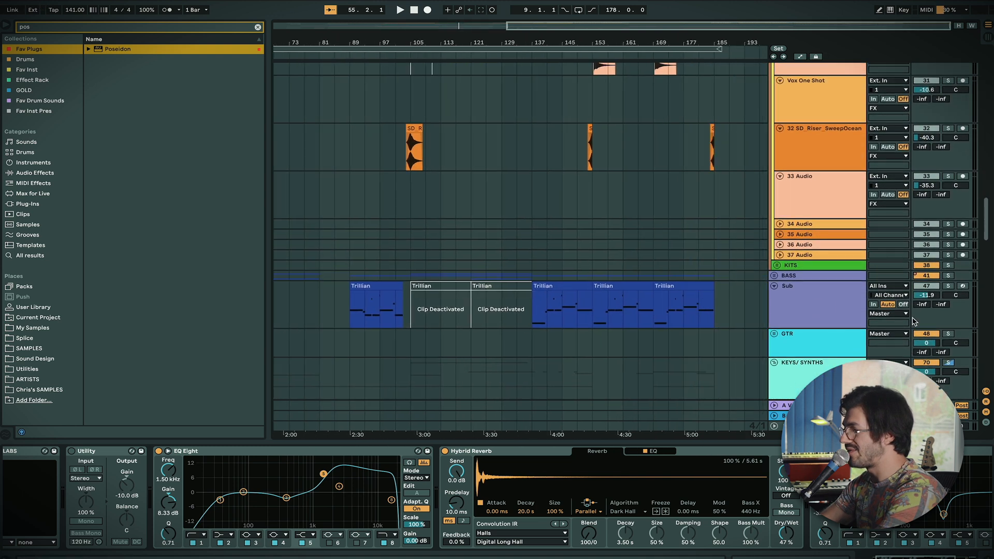
pyautogui.click(535, 314)
pyautogui.press('space')
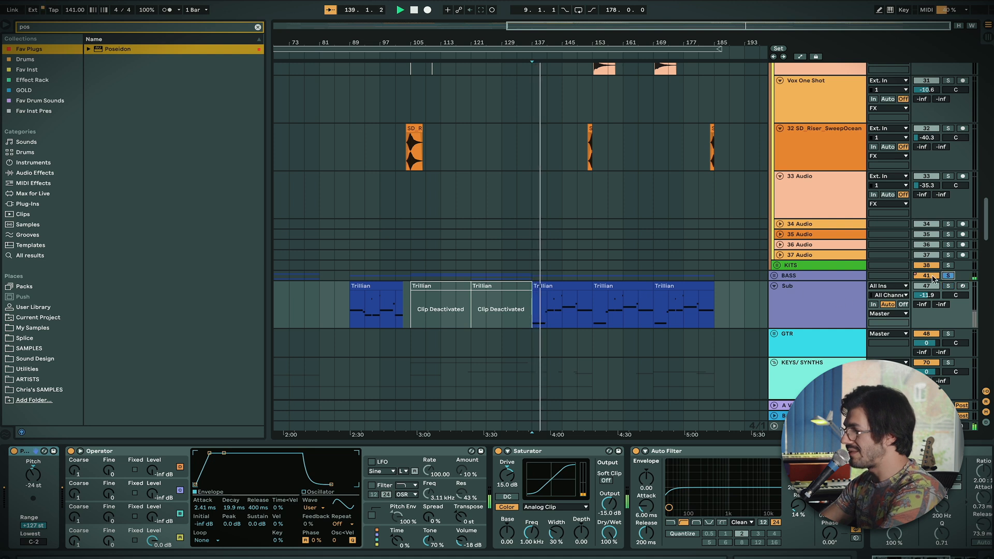
# Expand the BASS group and add the Poseidon plug-in to the end of the second Trillian track's device chain.
pyautogui.click(775, 276)
pyautogui.scroll(-4, 789, 302)
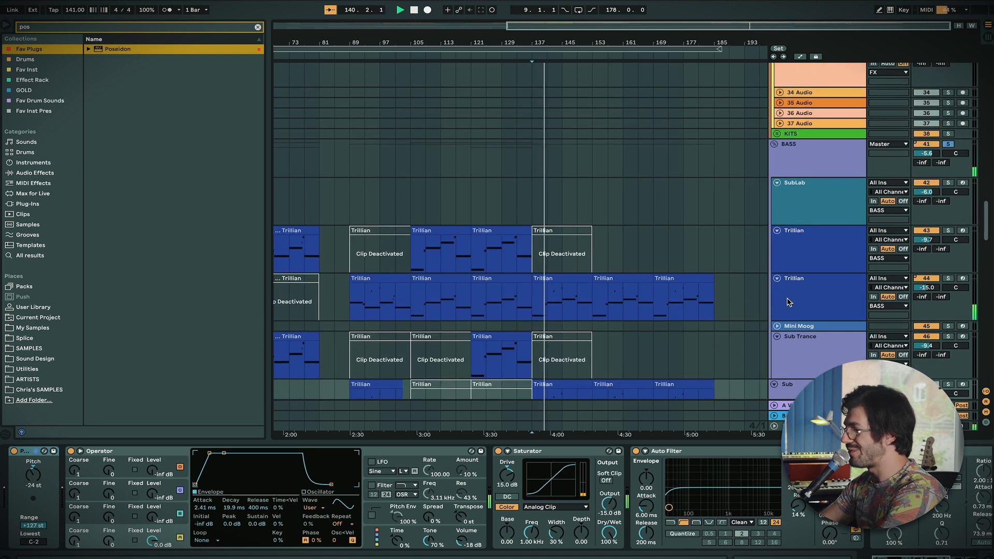
pyautogui.click(805, 295)
pyautogui.press('space')
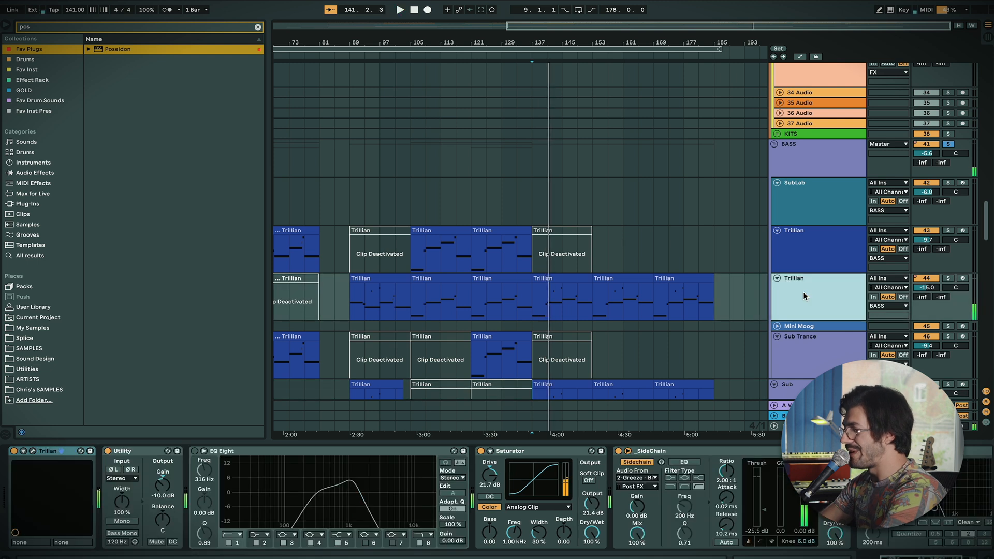
pyautogui.hscroll(4, 811, 520)
pyautogui.moveTo(120, 51); pyautogui.dragTo(956, 507)
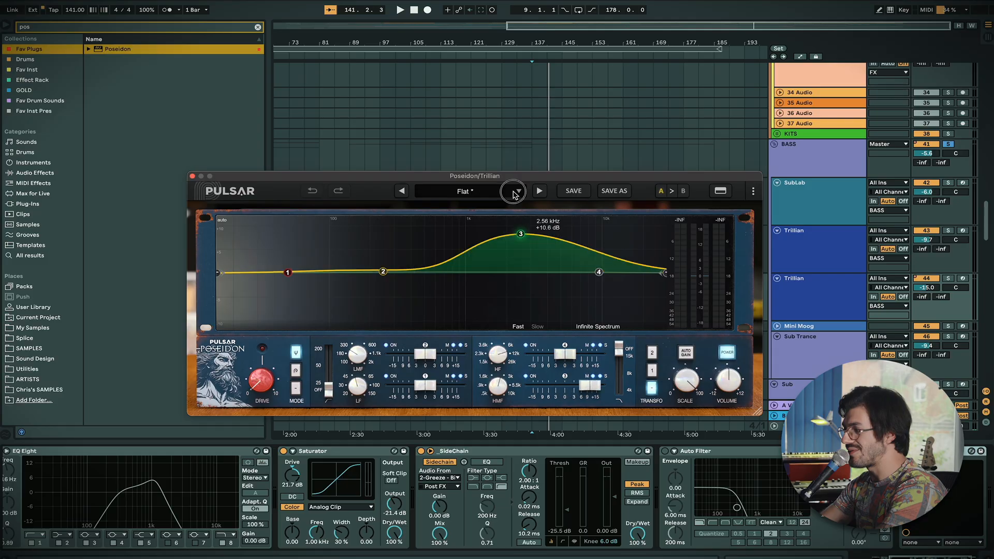
# Try broad boosts with the high bell and the low bell on the Trillian track's EQ, and reset the bands to flat.
pyautogui.moveTo(514, 191); pyautogui.dragTo(515, 152)
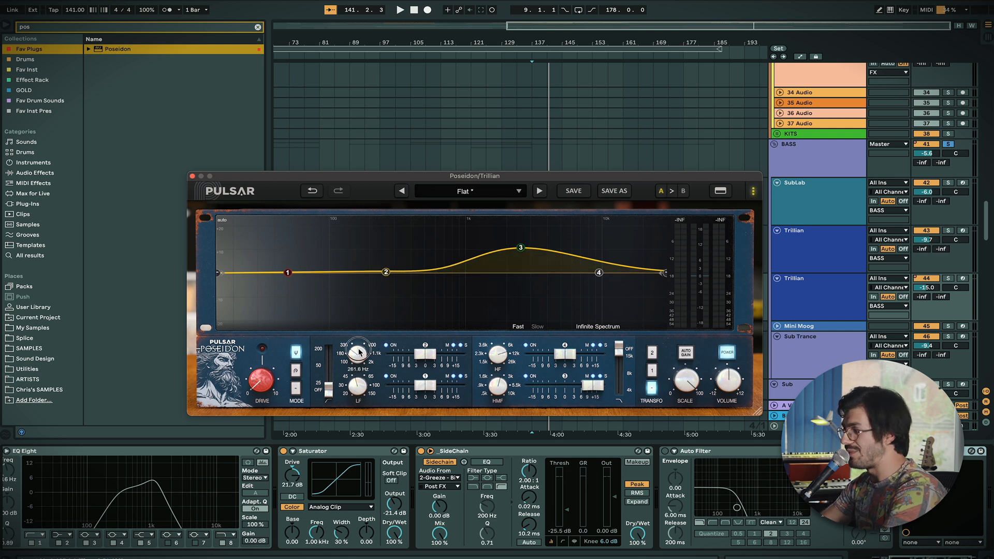
pyautogui.moveTo(370, 292); pyautogui.dragTo(349, 325)
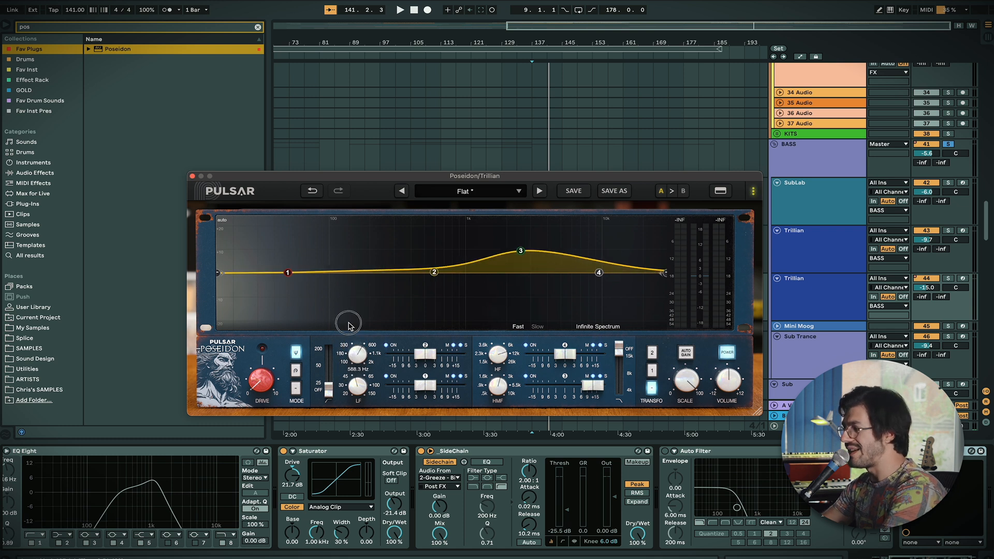
pyautogui.moveTo(424, 351); pyautogui.dragTo(456, 353)
pyautogui.moveTo(417, 240); pyautogui.dragTo(415, 260)
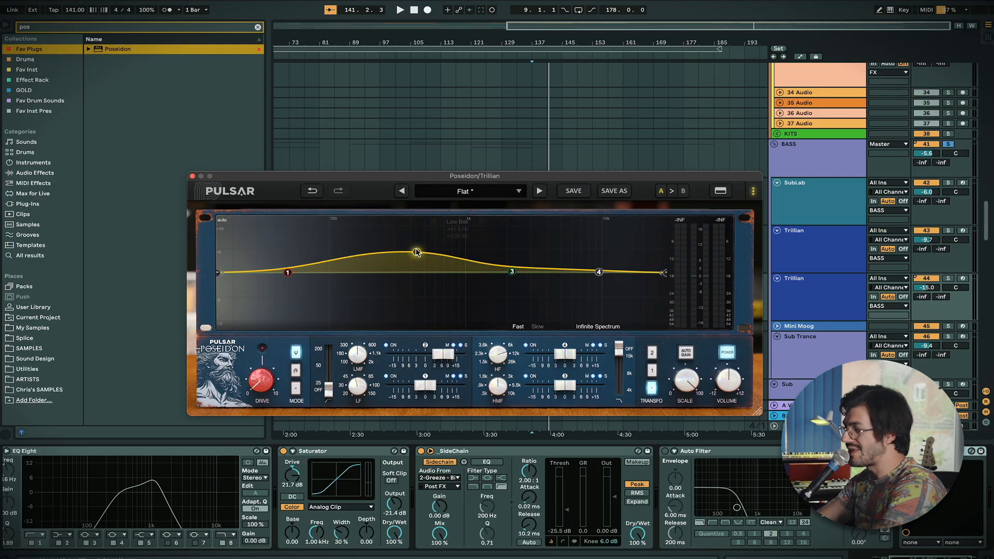
pyautogui.doubleClick(417, 252)
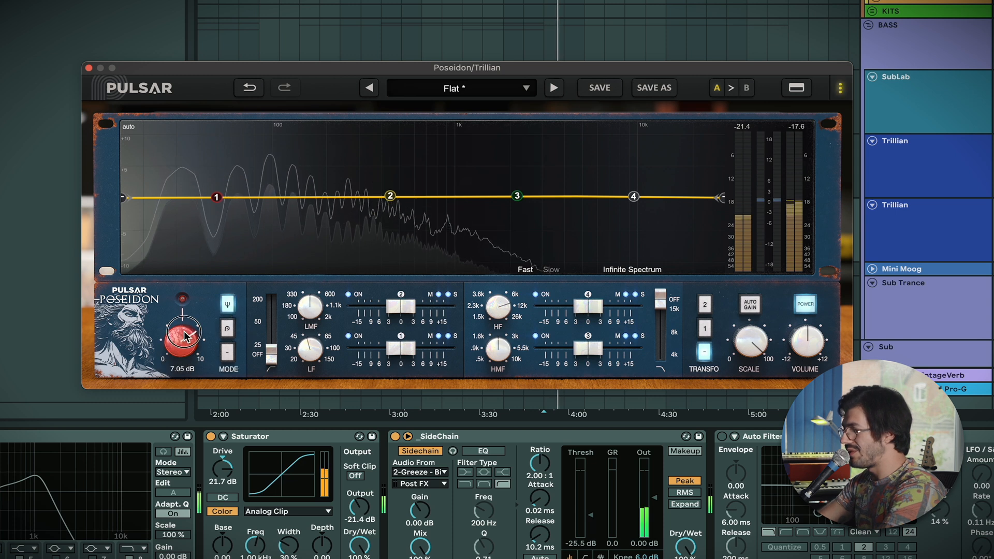
# Switch the Trillian track's Poseidon to transformer 2.
pyautogui.click(706, 306)
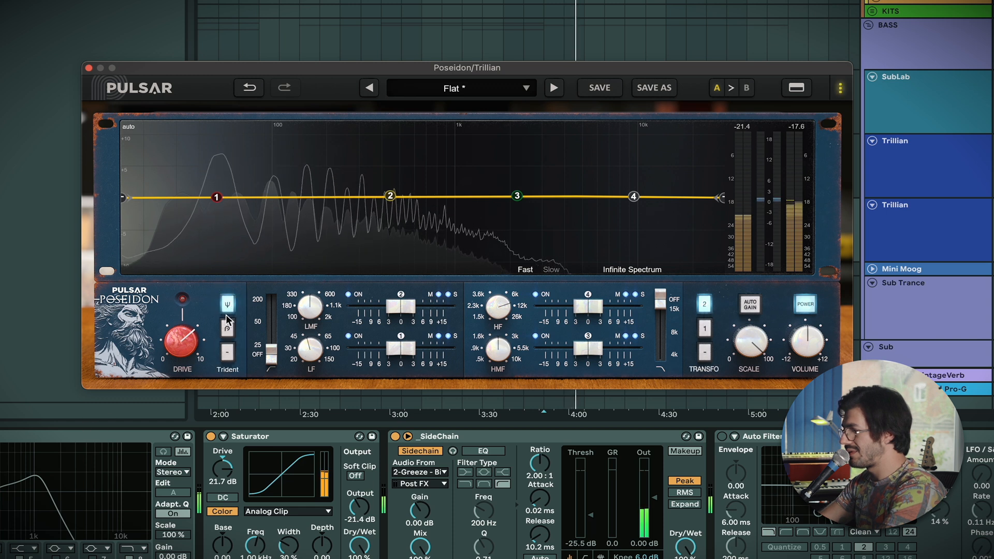
# Play the song and boost the Trillian EQ's low-mid band 2 at about 477 Hz by about 6.9 dB.
pyautogui.moveTo(392, 196)
pyautogui.mouseDown()
pyautogui.moveTo(400, 146)
pyautogui.moveTo(403, 190)
pyautogui.mouseUp()
pyautogui.scroll(5, 931, 41)
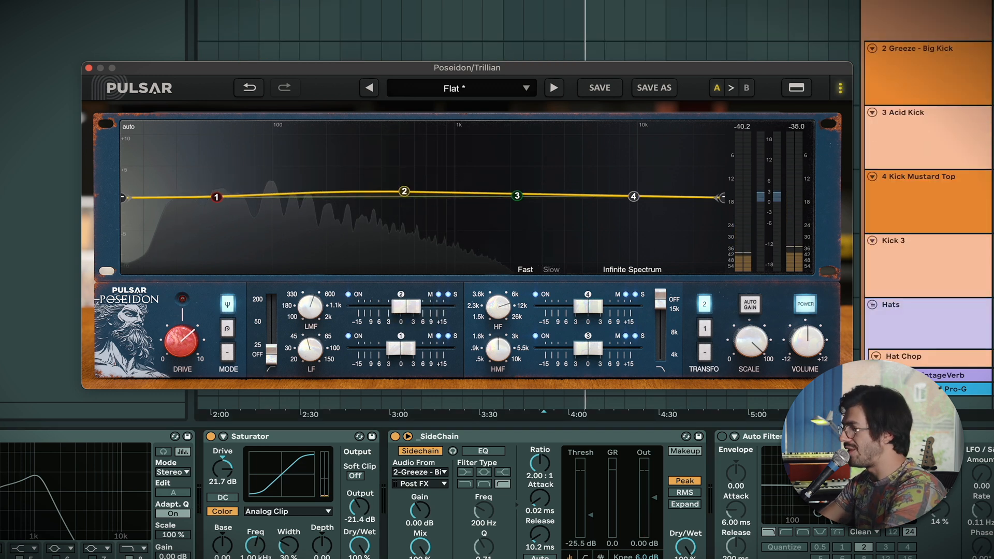
pyautogui.scroll(-10, 928, 186)
pyautogui.press('space')
pyautogui.moveTo(399, 195); pyautogui.dragTo(410, 120)
pyautogui.moveTo(428, 125); pyautogui.dragTo(383, 144)
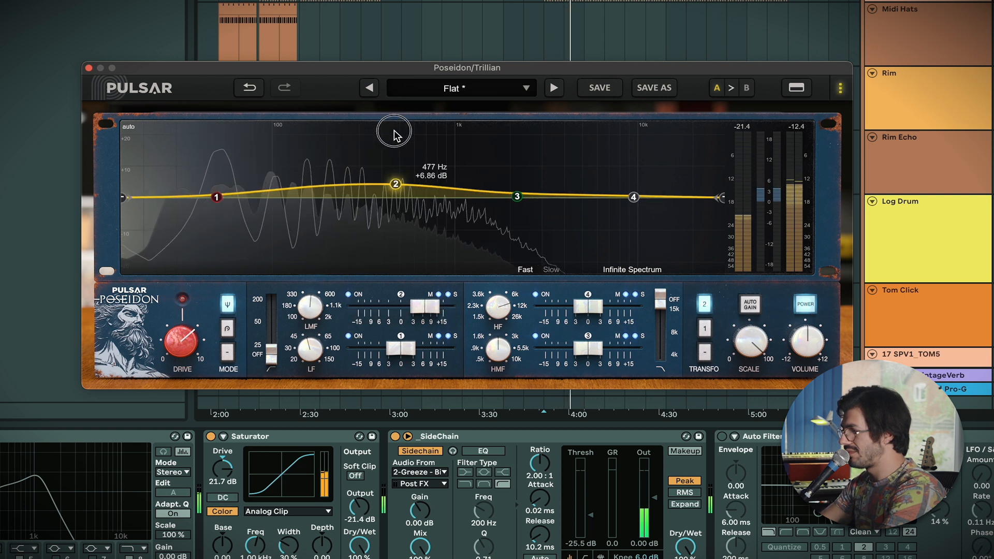
# Boost high-mid band 3 near 1.85 kHz and try a low-pass at about 4 kHz with a high-pass at about 28 Hz.
pyautogui.moveTo(517, 195); pyautogui.dragTo(502, 134)
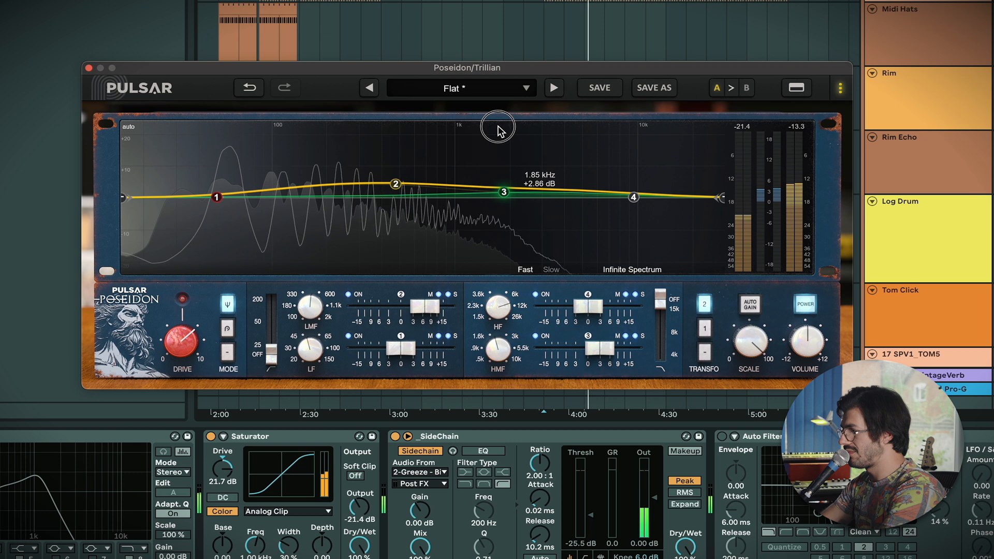
pyautogui.moveTo(662, 304); pyautogui.dragTo(655, 364)
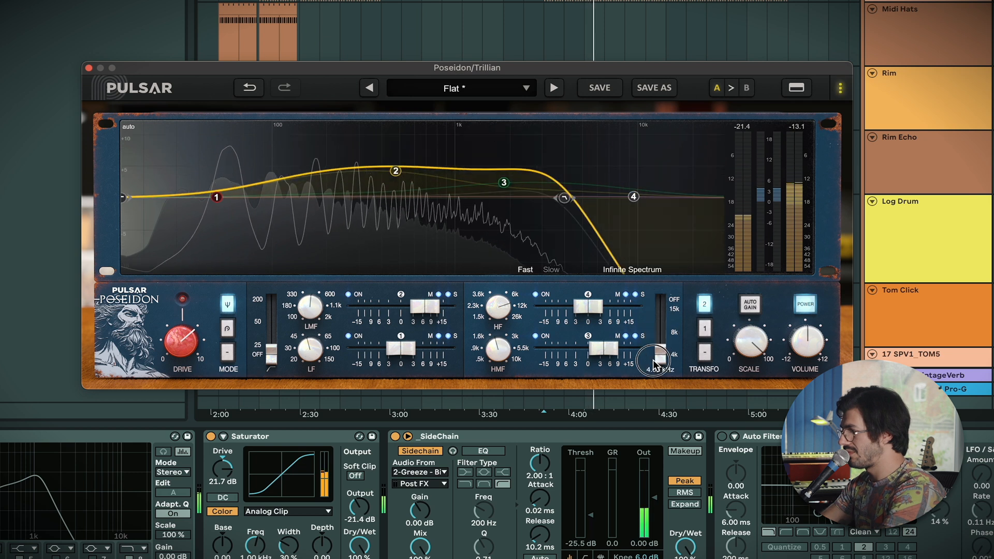
pyautogui.moveTo(273, 357)
pyautogui.mouseDown()
pyautogui.moveTo(277, 337)
pyautogui.moveTo(263, 343)
pyautogui.mouseUp()
# Rebalance the Trillian EQ with the high-pass off, a gentle low-shelf boost, a smaller band 2 boost and a higher low-pass cutoff.
pyautogui.moveTo(214, 202); pyautogui.dragTo(214, 201)
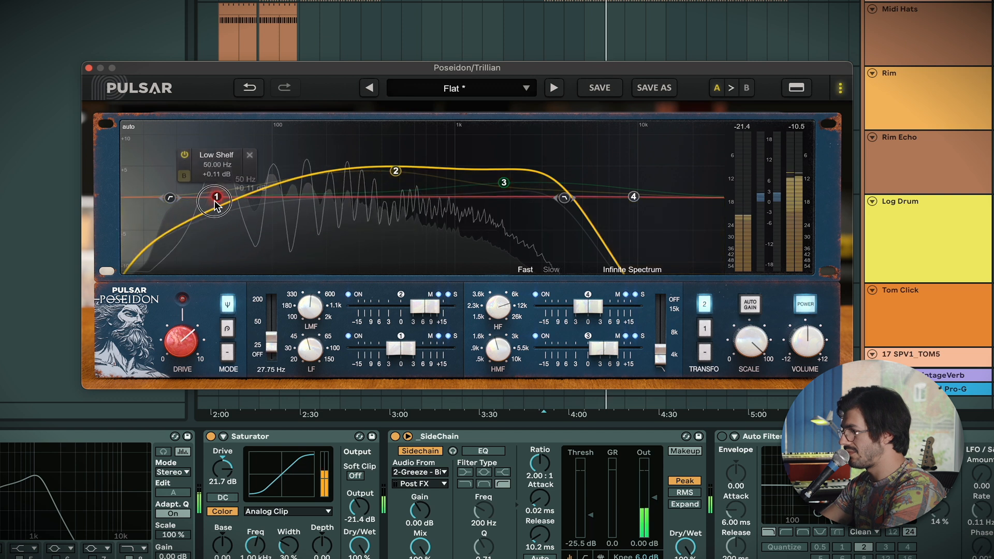
pyautogui.moveTo(395, 172); pyautogui.dragTo(397, 194)
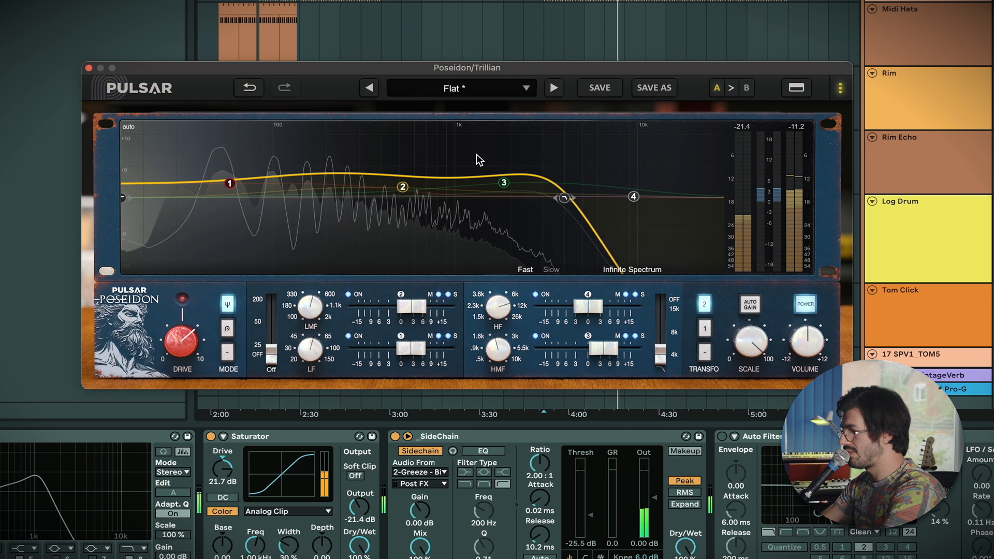
pyautogui.moveTo(564, 198); pyautogui.dragTo(584, 200)
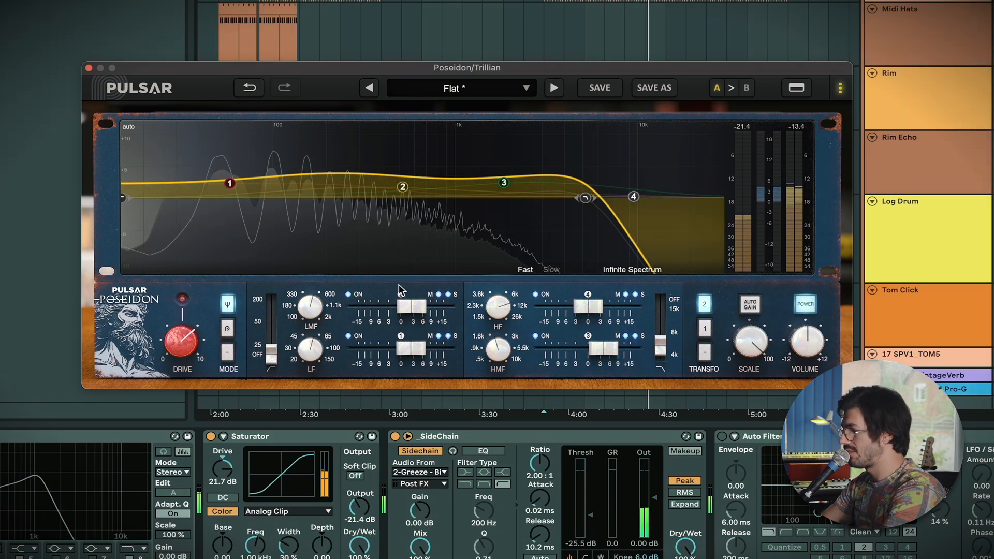
pyautogui.moveTo(403, 189); pyautogui.dragTo(403, 191)
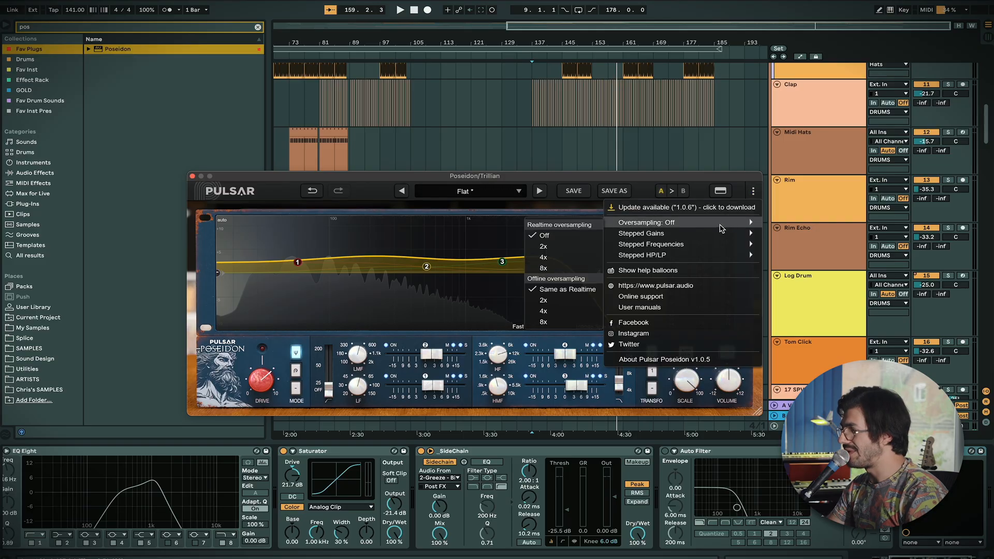
# Review Poseidon's oversampling options, close the settings menu and try the Scale control, leaving it at 100 %.
pyautogui.click(510, 225)
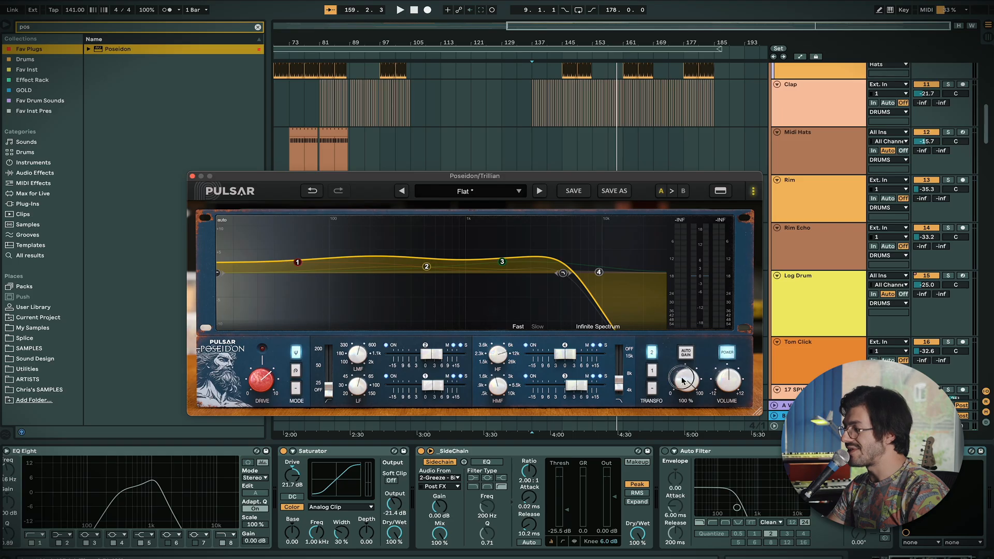
pyautogui.moveTo(682, 382)
pyautogui.mouseDown()
pyautogui.moveTo(665, 474)
pyautogui.moveTo(681, 377)
pyautogui.mouseUp()
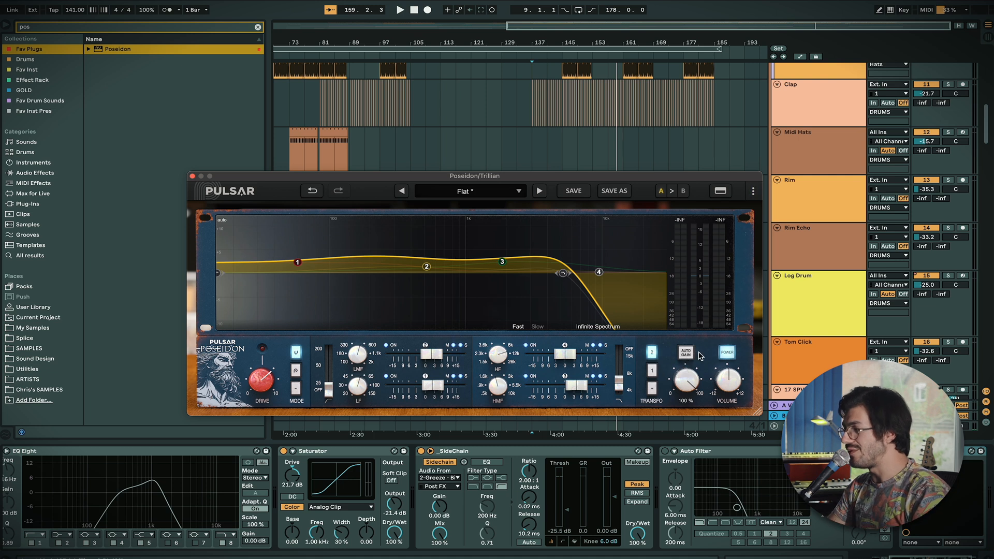